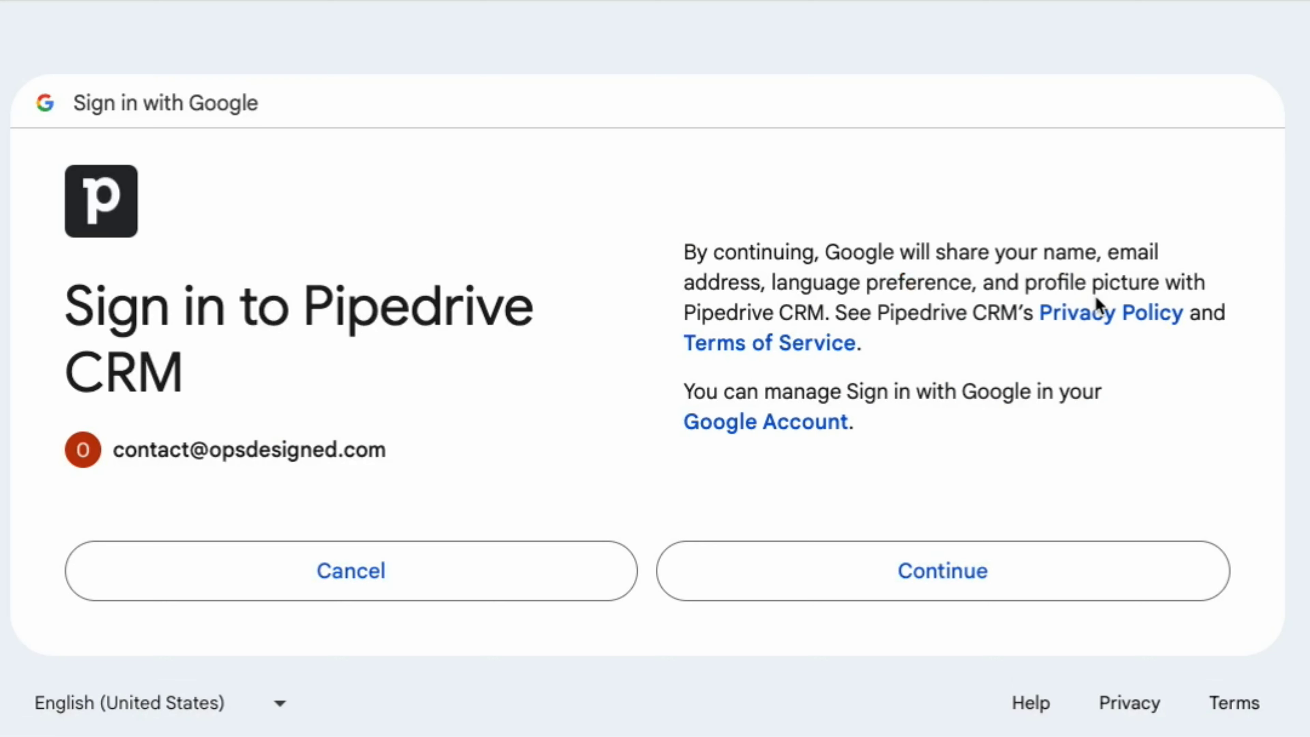
# Step: Approve Google sign-in for Pipedrive CRM and review the additional access request
pyautogui.click(1027, 572)
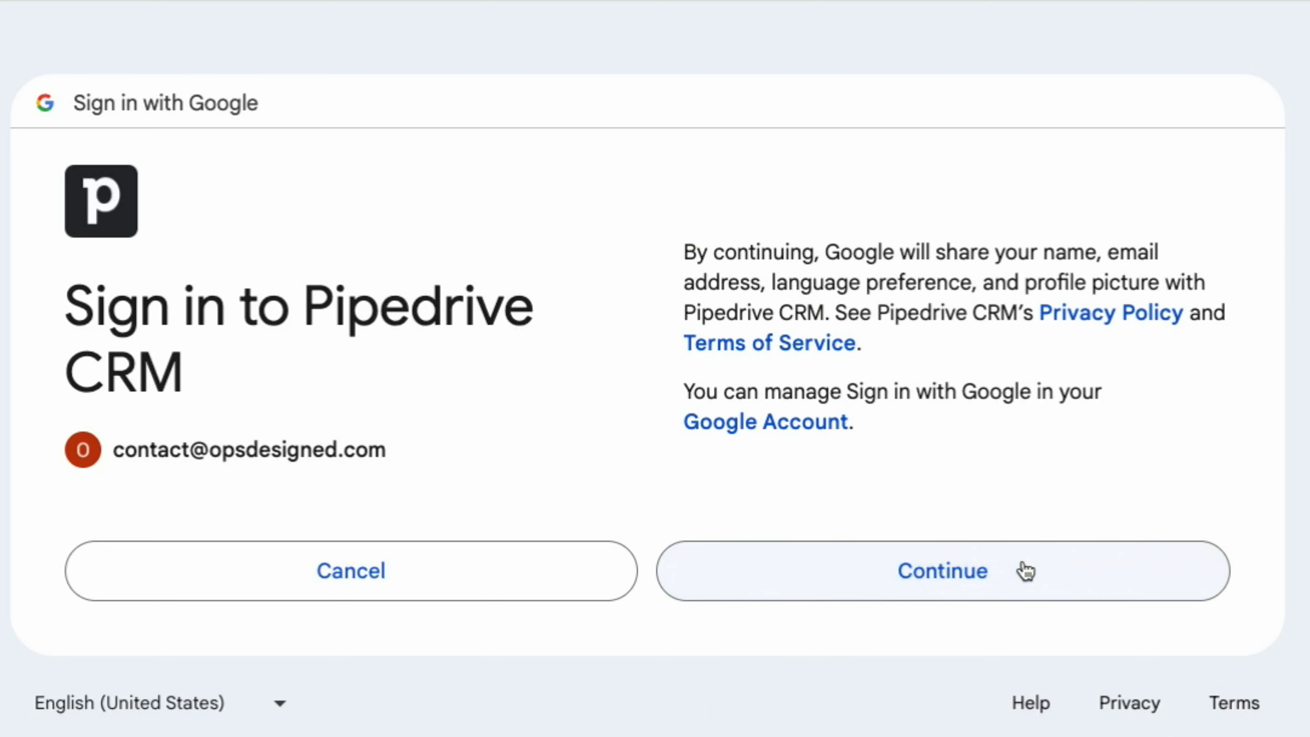
pyautogui.scroll(-5, 1047, 516)
# Step: Grant Pipedrive the additional Gmail access and start email sync with default settings
pyautogui.click(1050, 487)
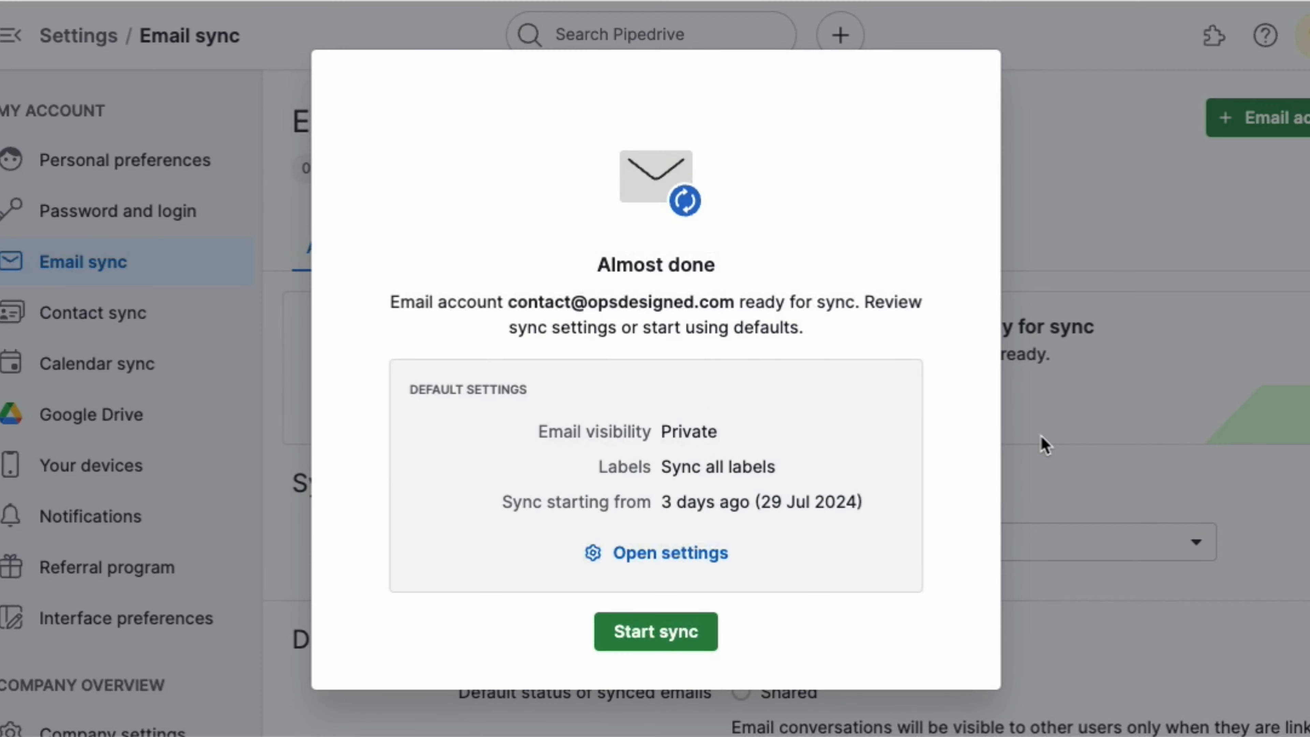
pyautogui.click(678, 643)
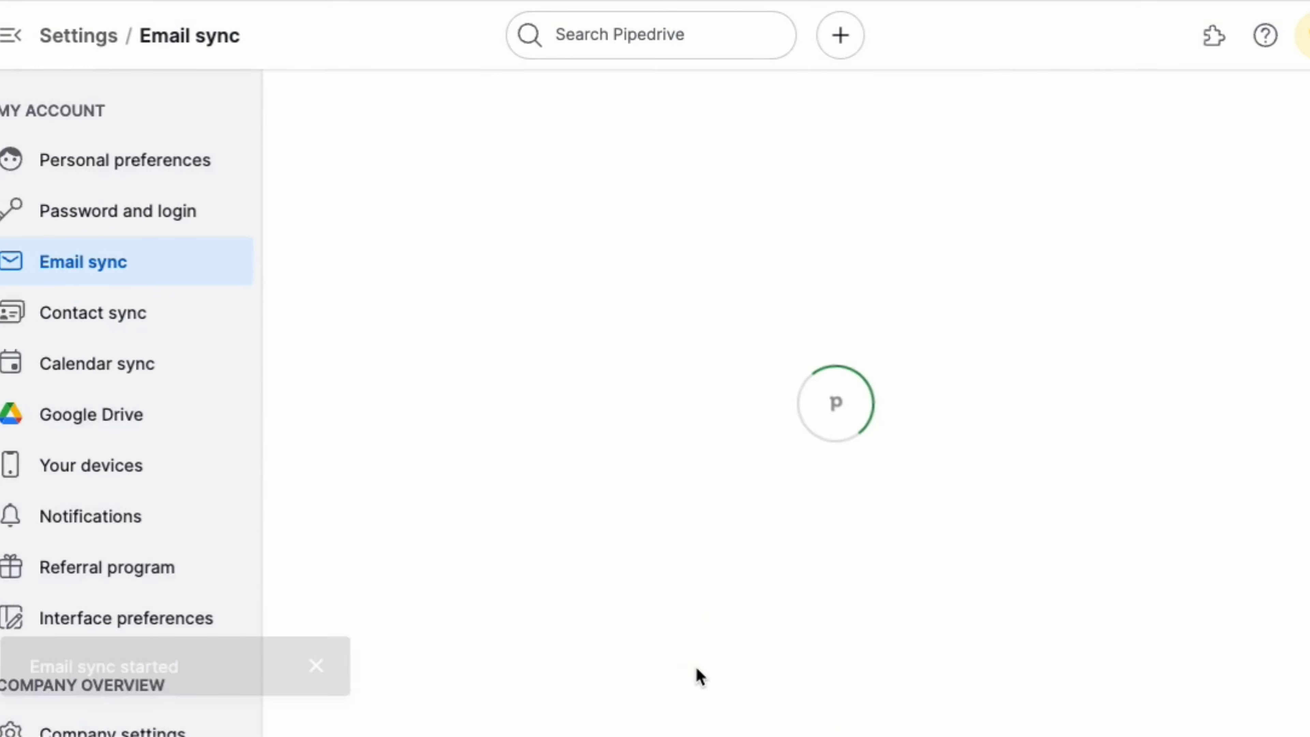
# Step: Dismiss the sync survey and 'Email sync started' notice, then review the Account settings
pyautogui.click(452, 630)
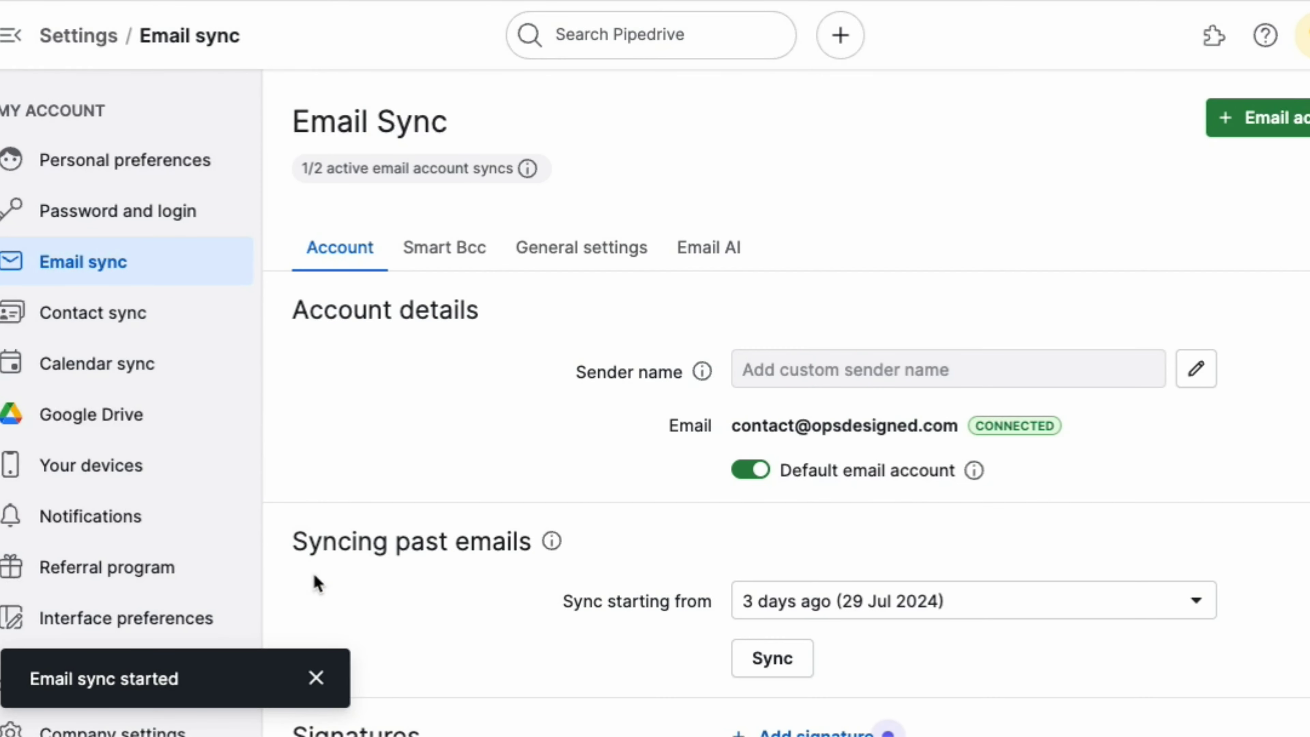
pyautogui.click(322, 675)
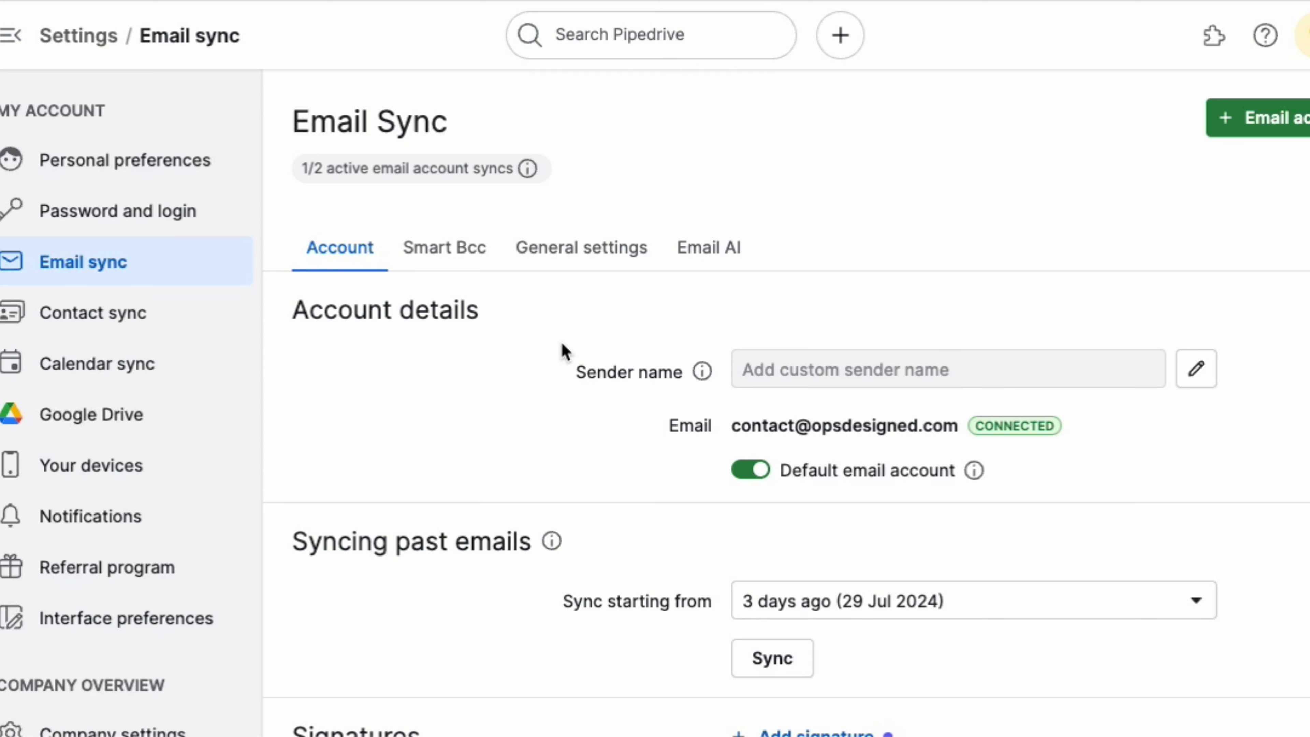
pyautogui.scroll(-1, 609, 335)
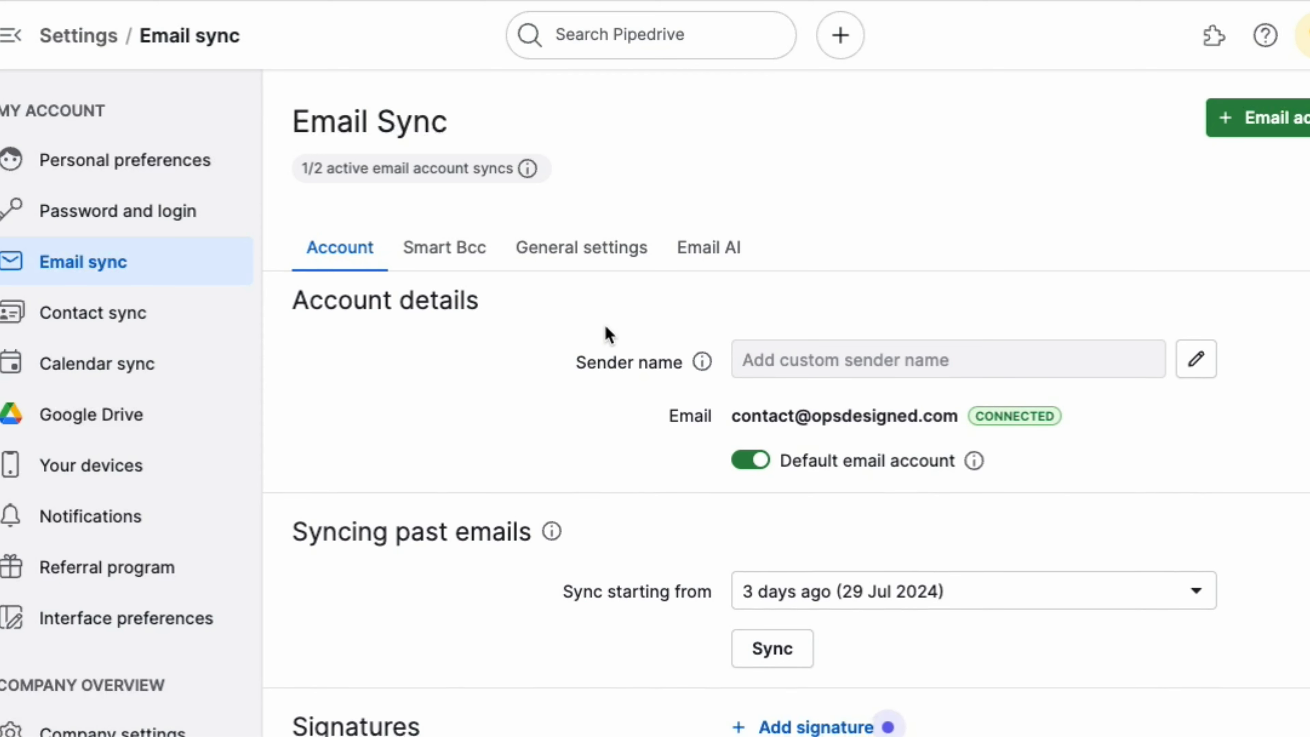
pyautogui.scroll(-5, 608, 329)
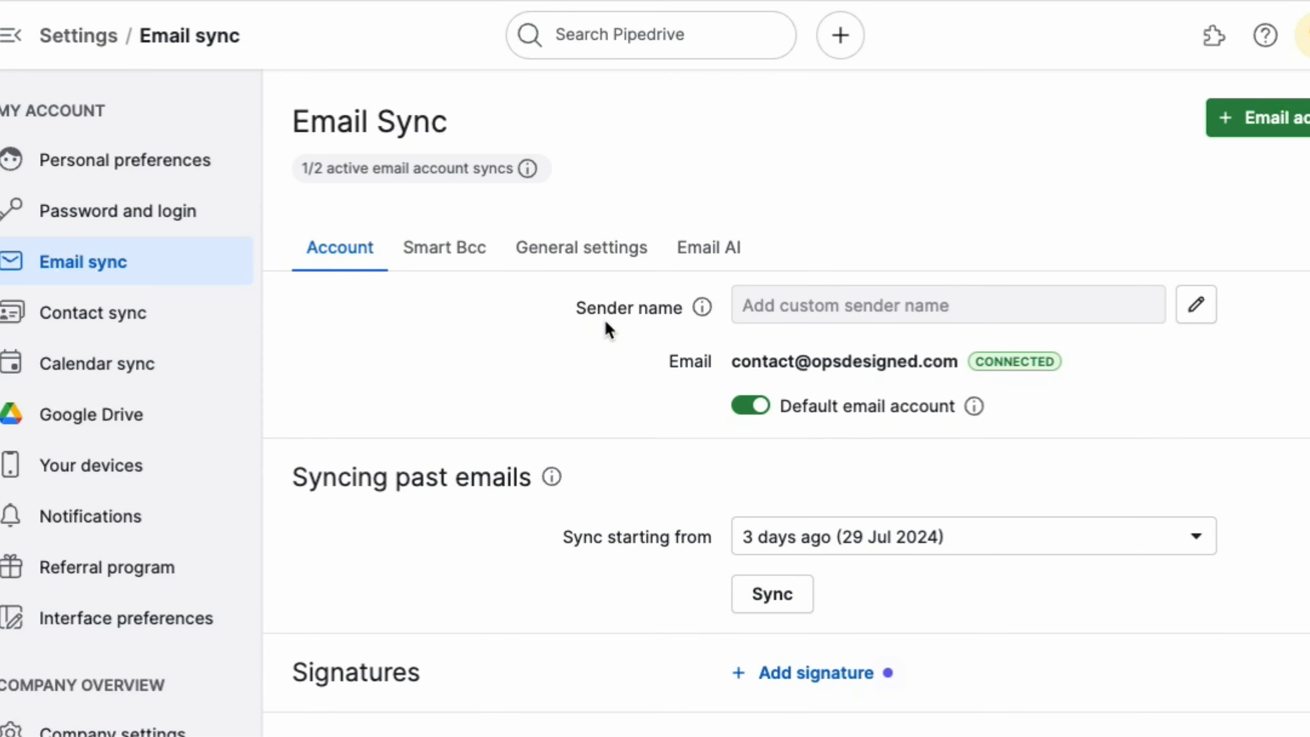
pyautogui.scroll(-10, 609, 326)
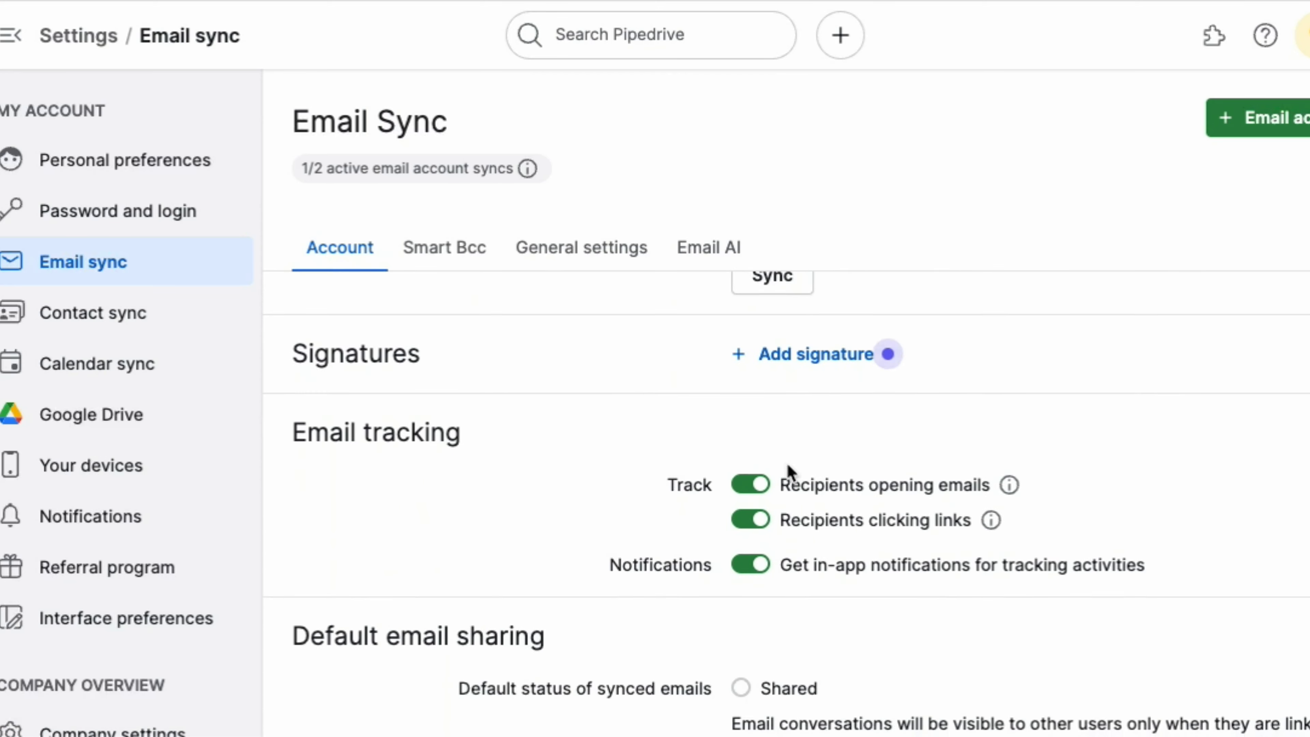
pyautogui.click(812, 356)
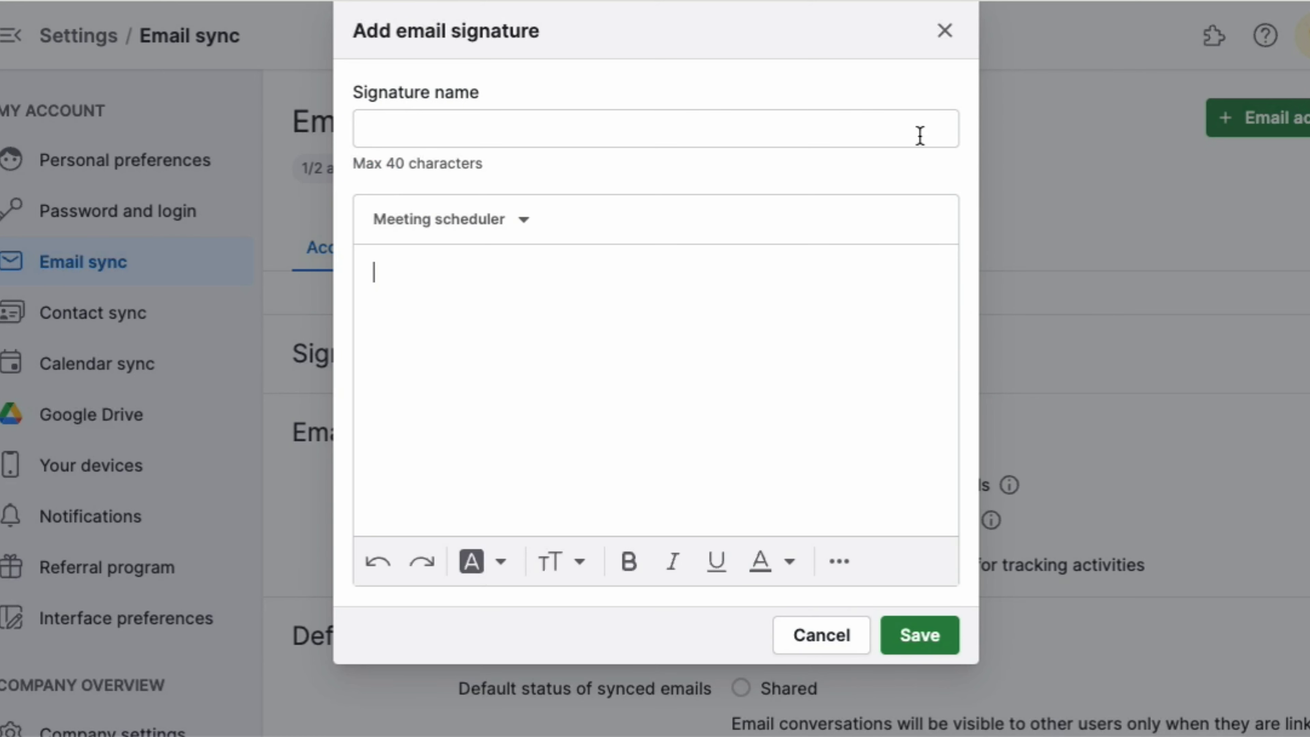
pyautogui.click(952, 37)
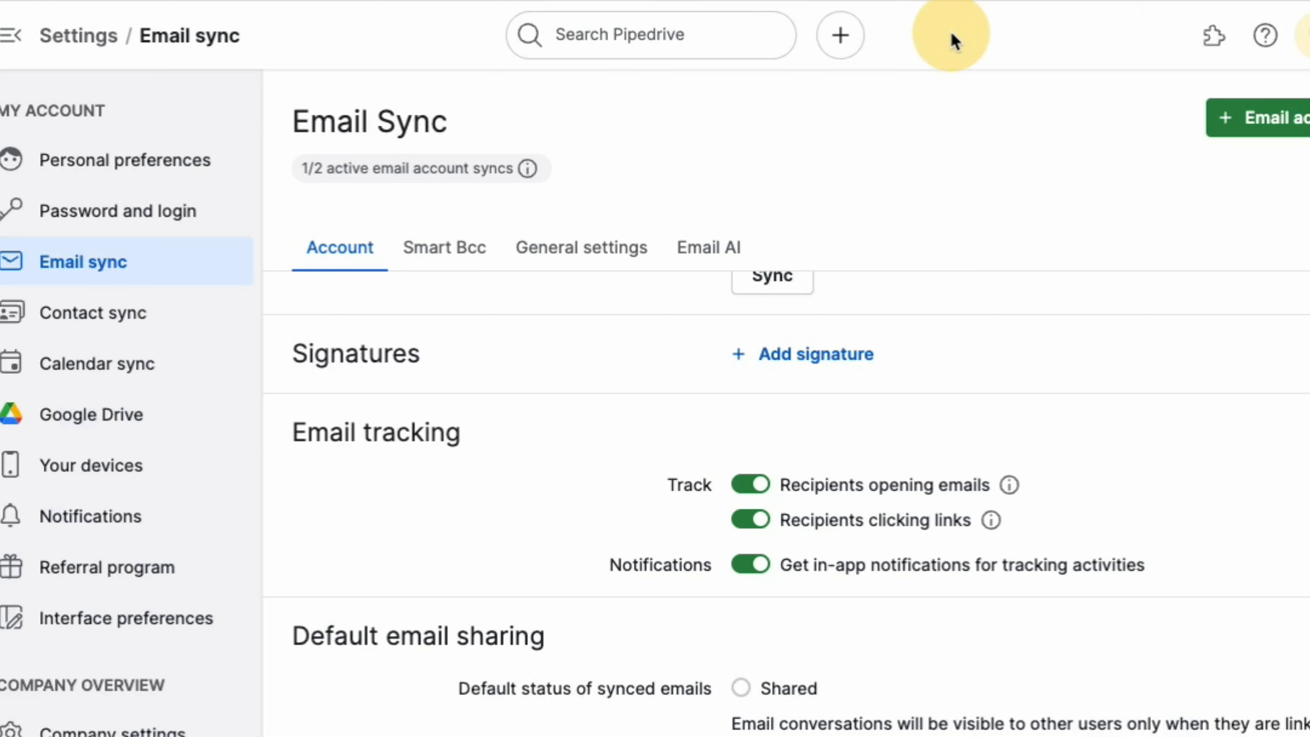
pyautogui.scroll(-1, 623, 474)
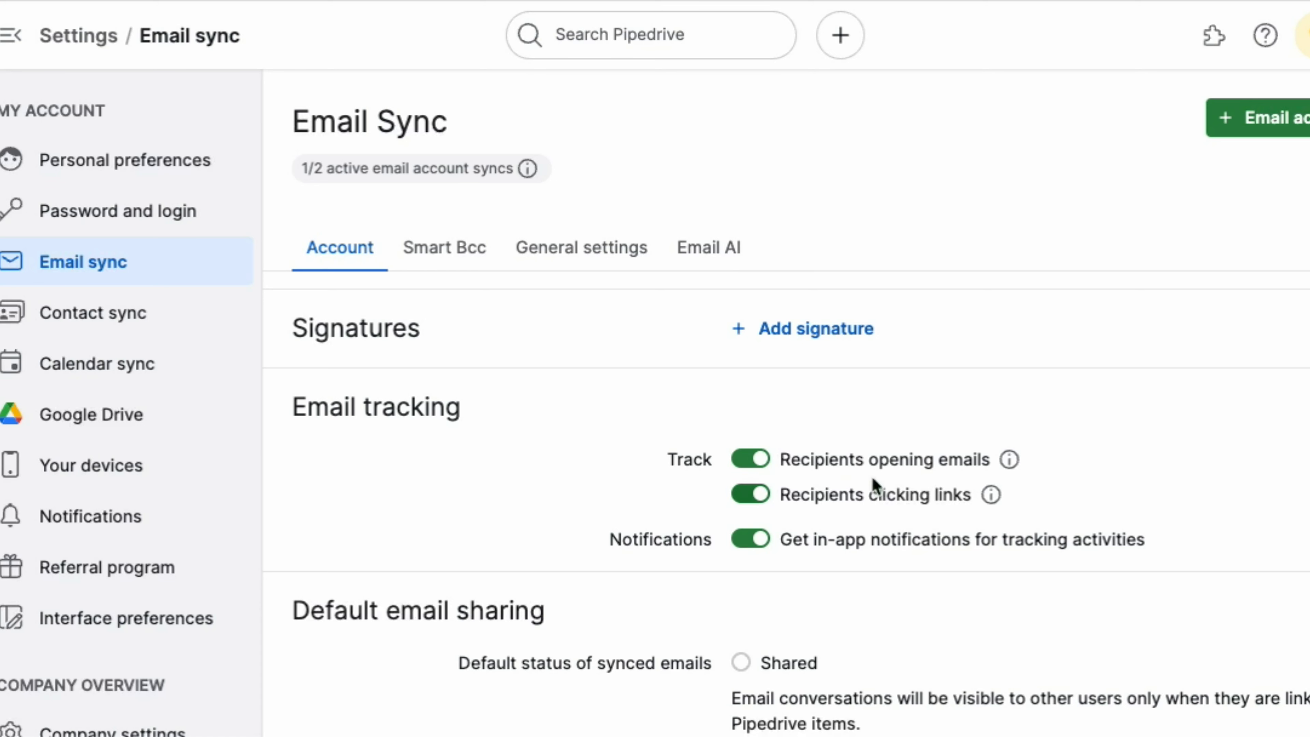
# Step: Set Default email sharing to Shared and review the Labels and Account management options
pyautogui.scroll(-5, 952, 481)
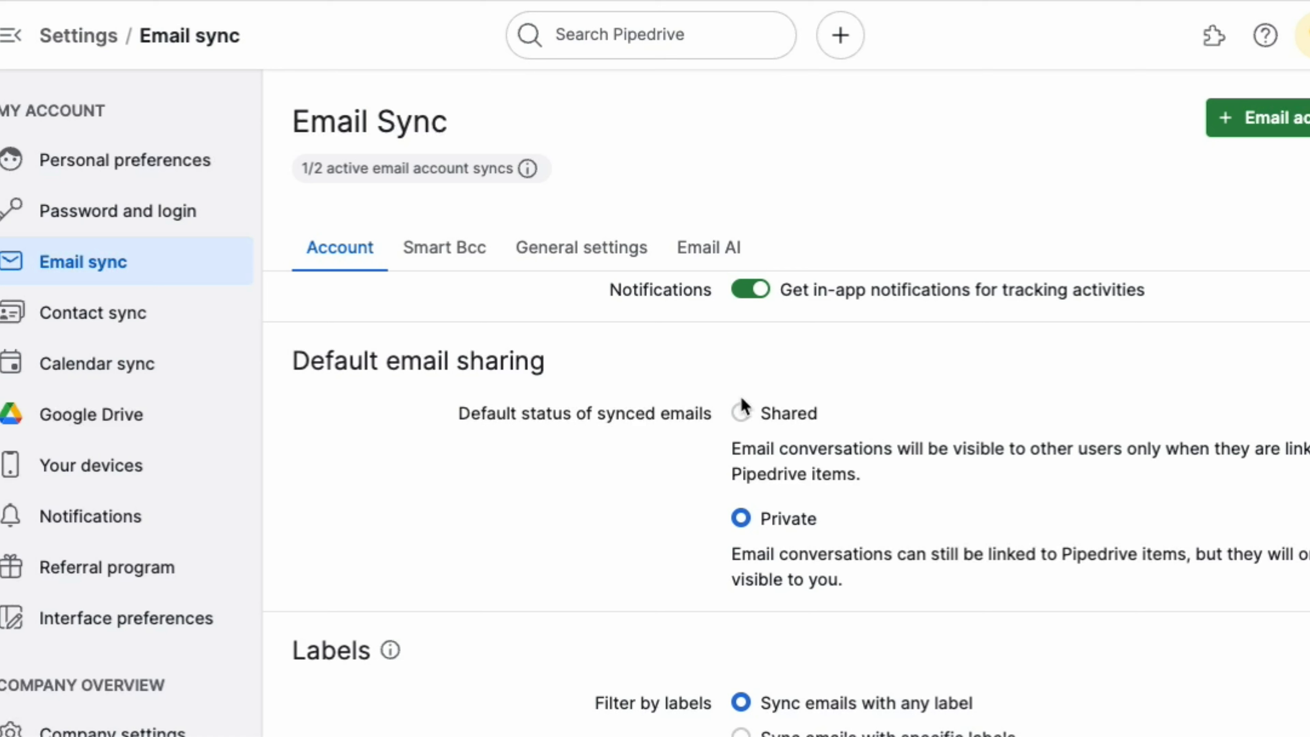
pyautogui.click(741, 413)
pyautogui.scroll(-5, 883, 481)
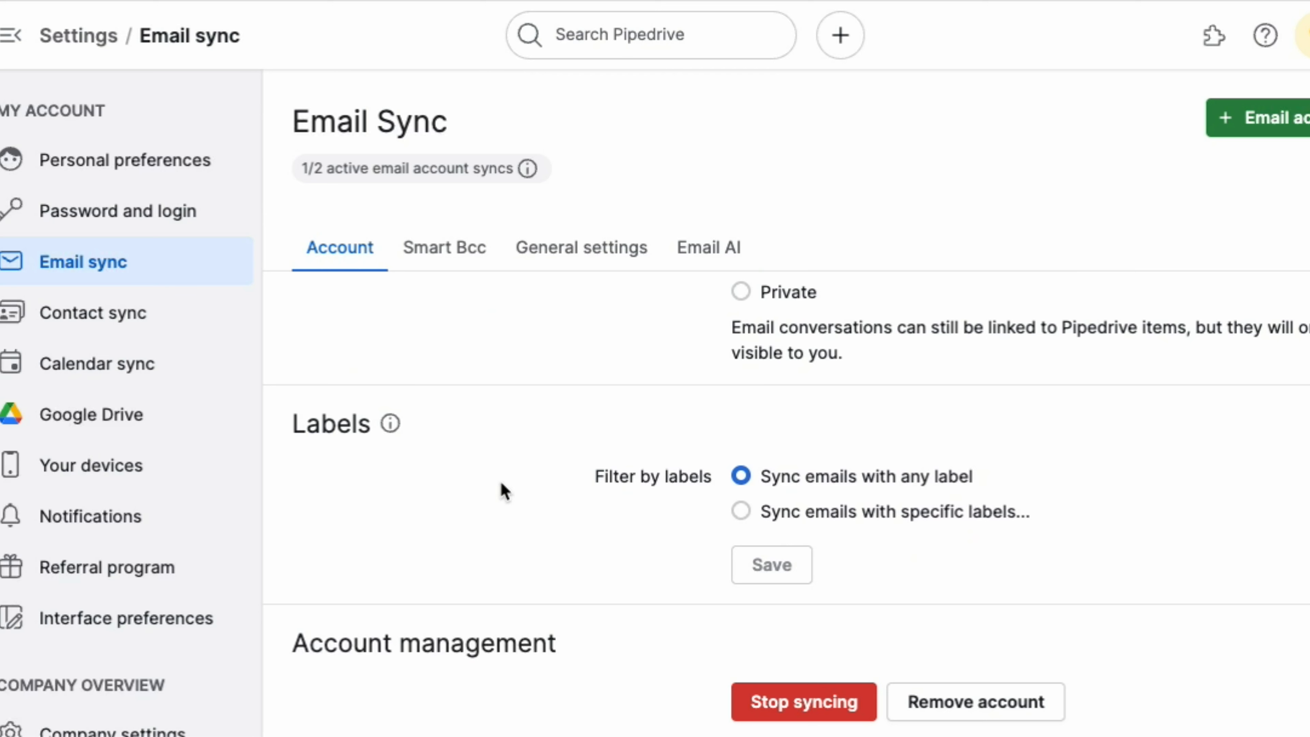
# Step: Review the Smart Bcc tab: Bcc address, accepted senders, and Private sharing setting
pyautogui.click(448, 253)
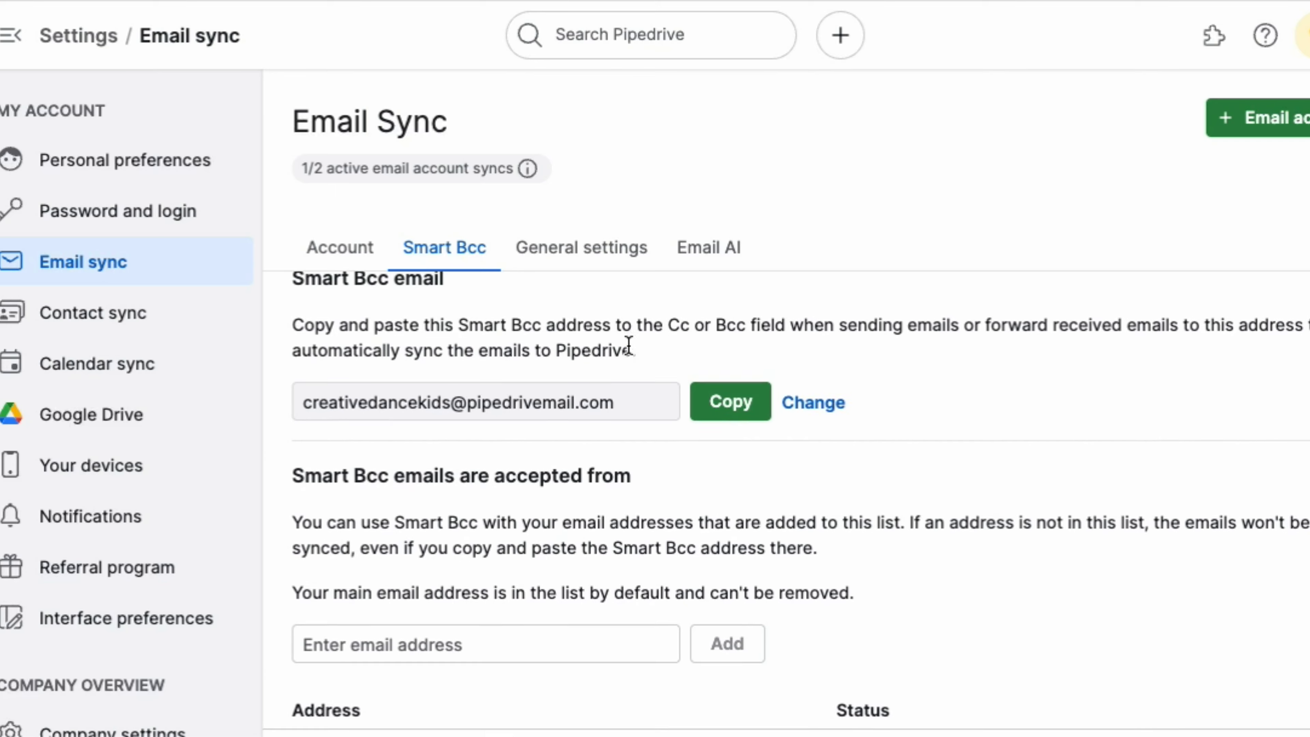
pyautogui.scroll(-1, 629, 346)
pyautogui.scroll(-5, 629, 351)
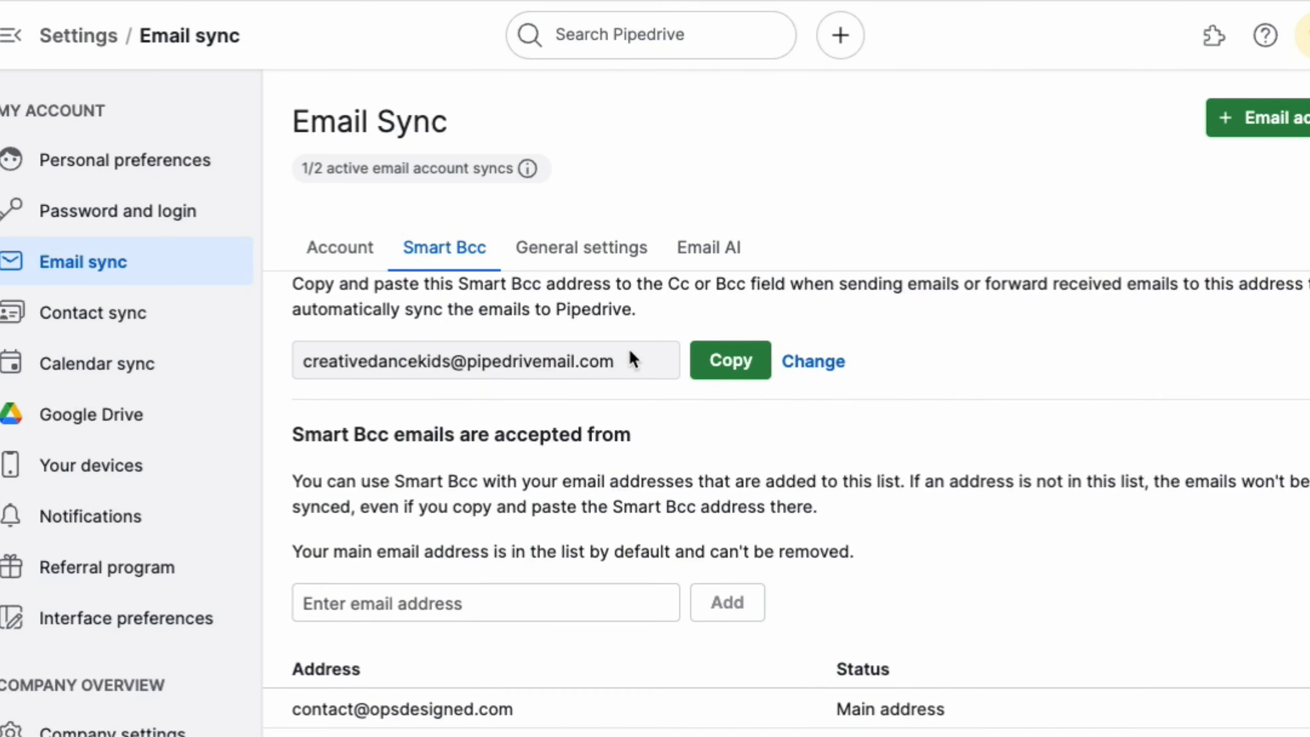
pyautogui.scroll(-3, 634, 429)
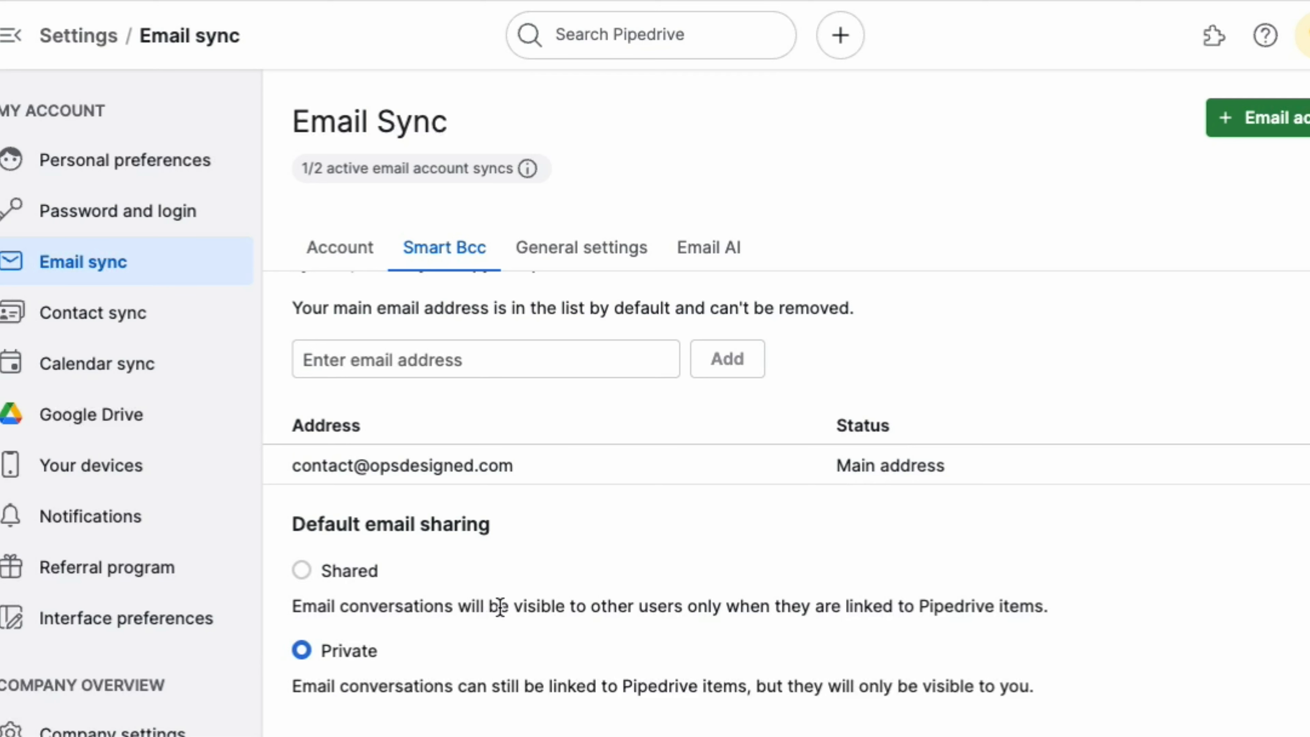
# Step: Review the General email toggles, then move on to the Email AI tab
pyautogui.click(575, 249)
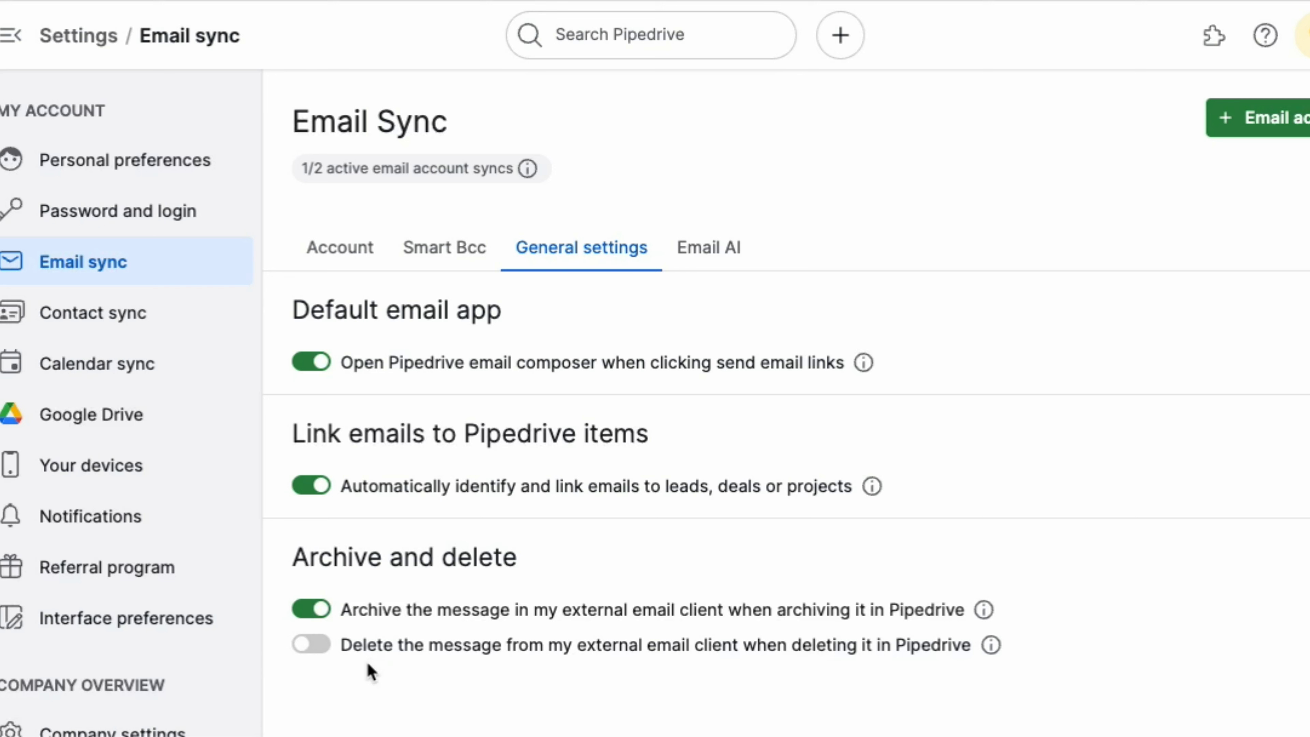
pyautogui.click(715, 249)
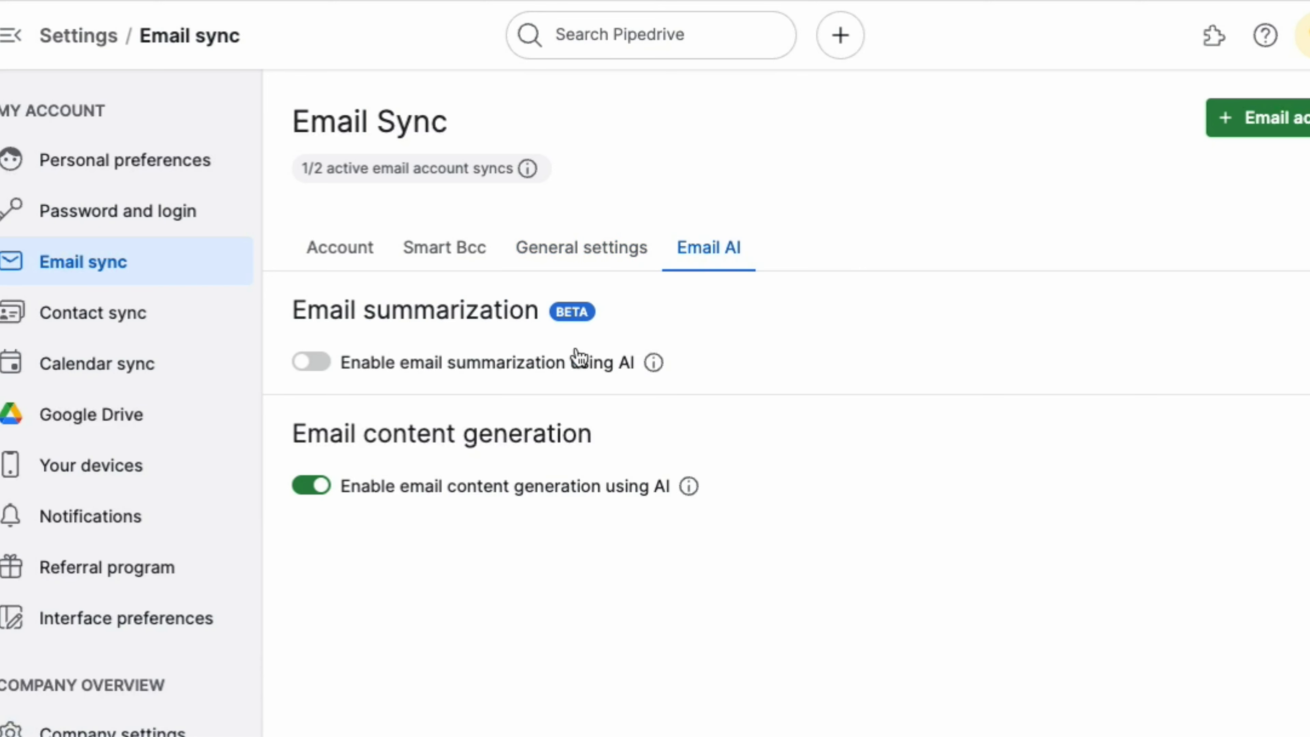
# Step: Enable AI email summarization, accepting and confirming the AI beta terms
pyautogui.click(323, 363)
pyautogui.click(516, 433)
pyautogui.click(844, 490)
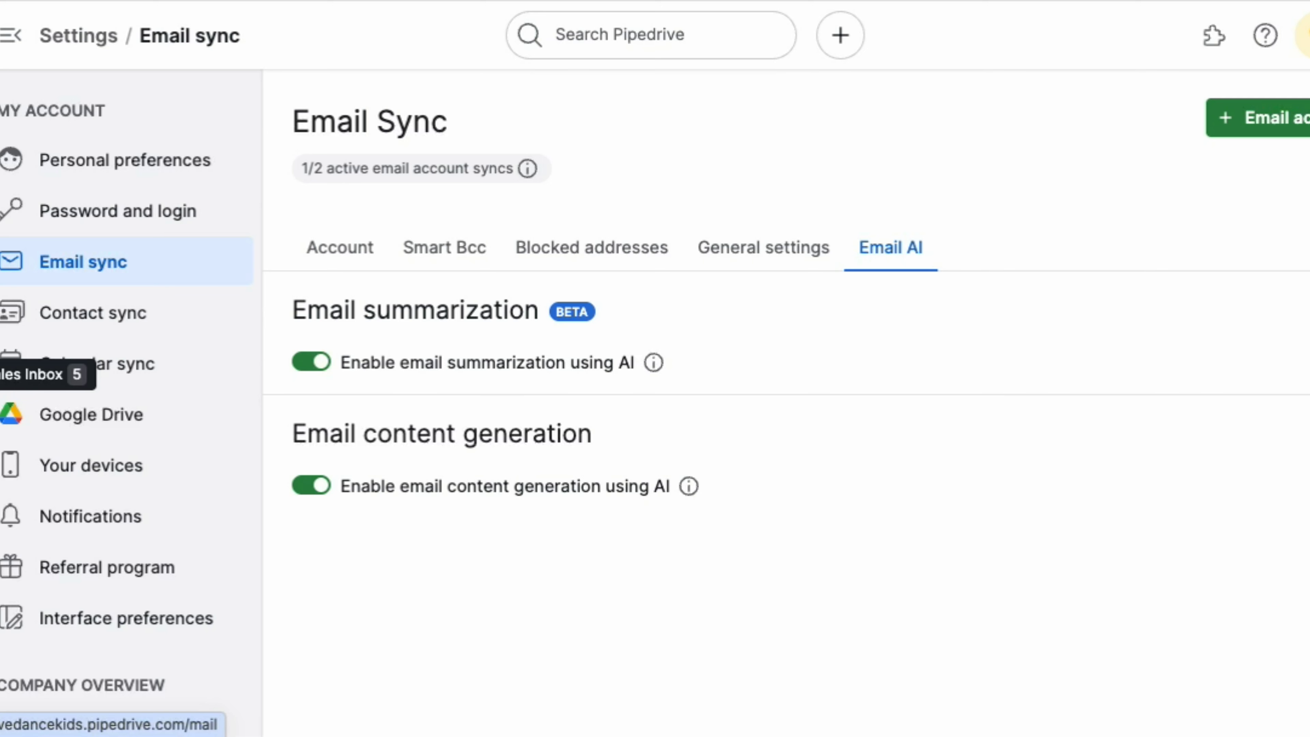
pyautogui.click(1, 374)
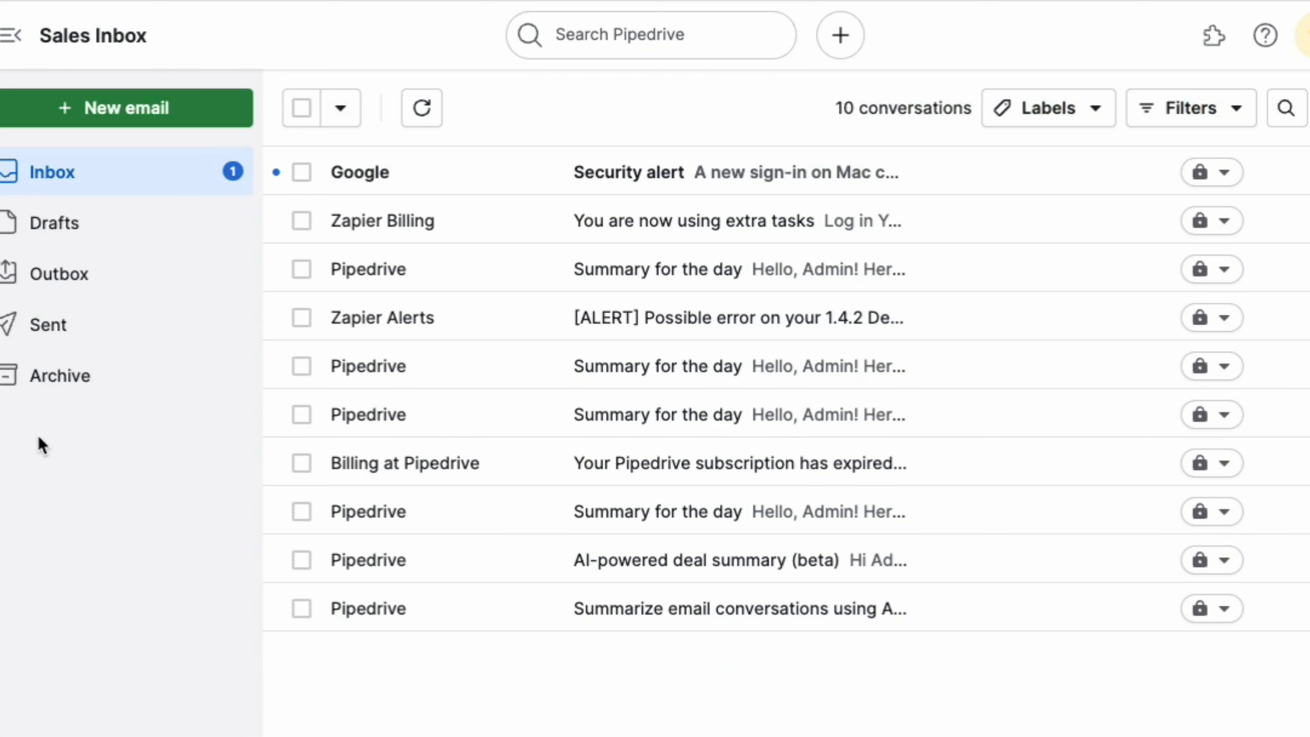
# Step: Send a subjectless email to the contact's address with open and link tracking enabled
pyautogui.click(141, 115)
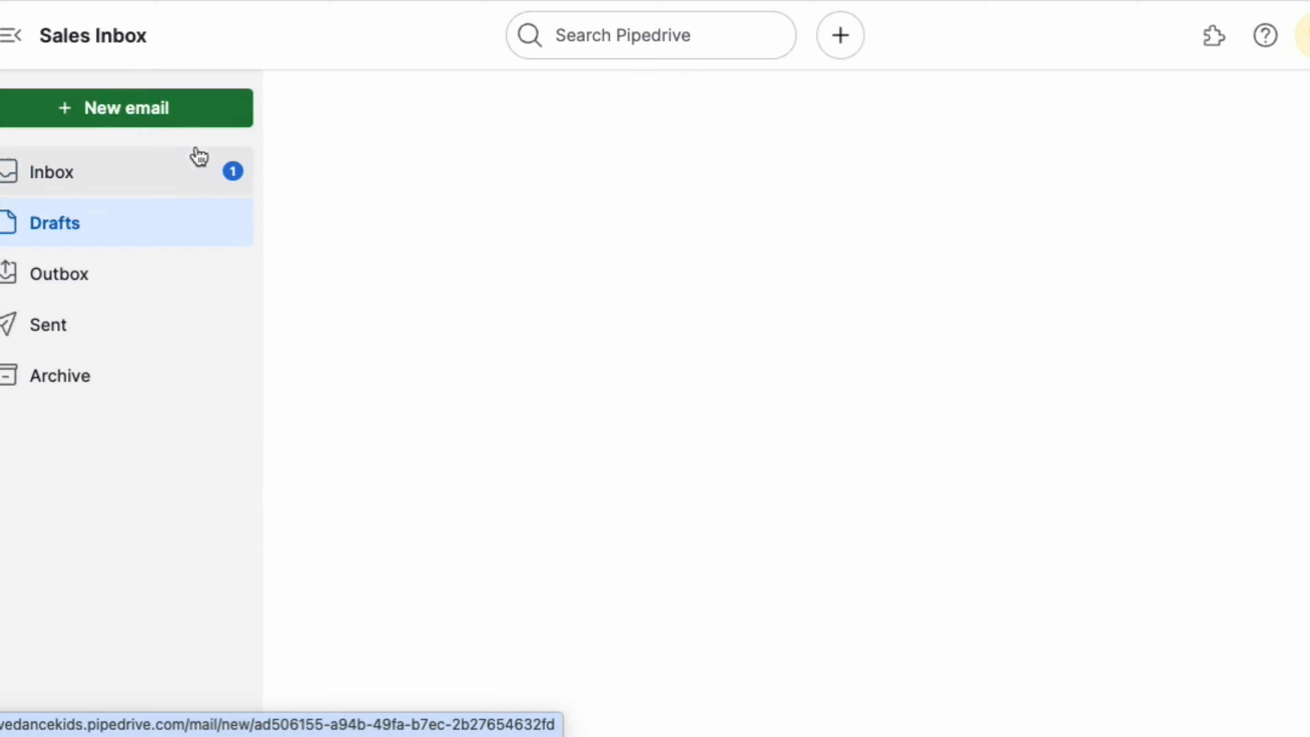
pyautogui.click(389, 221)
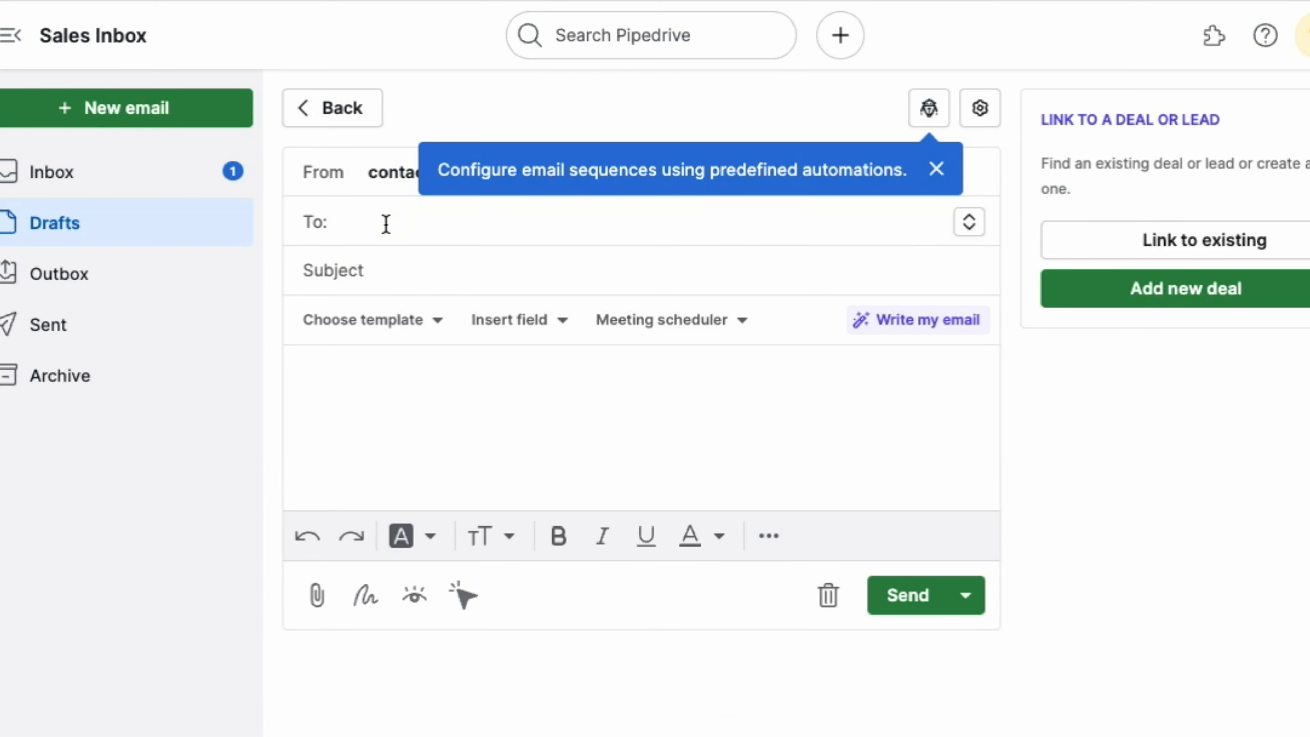
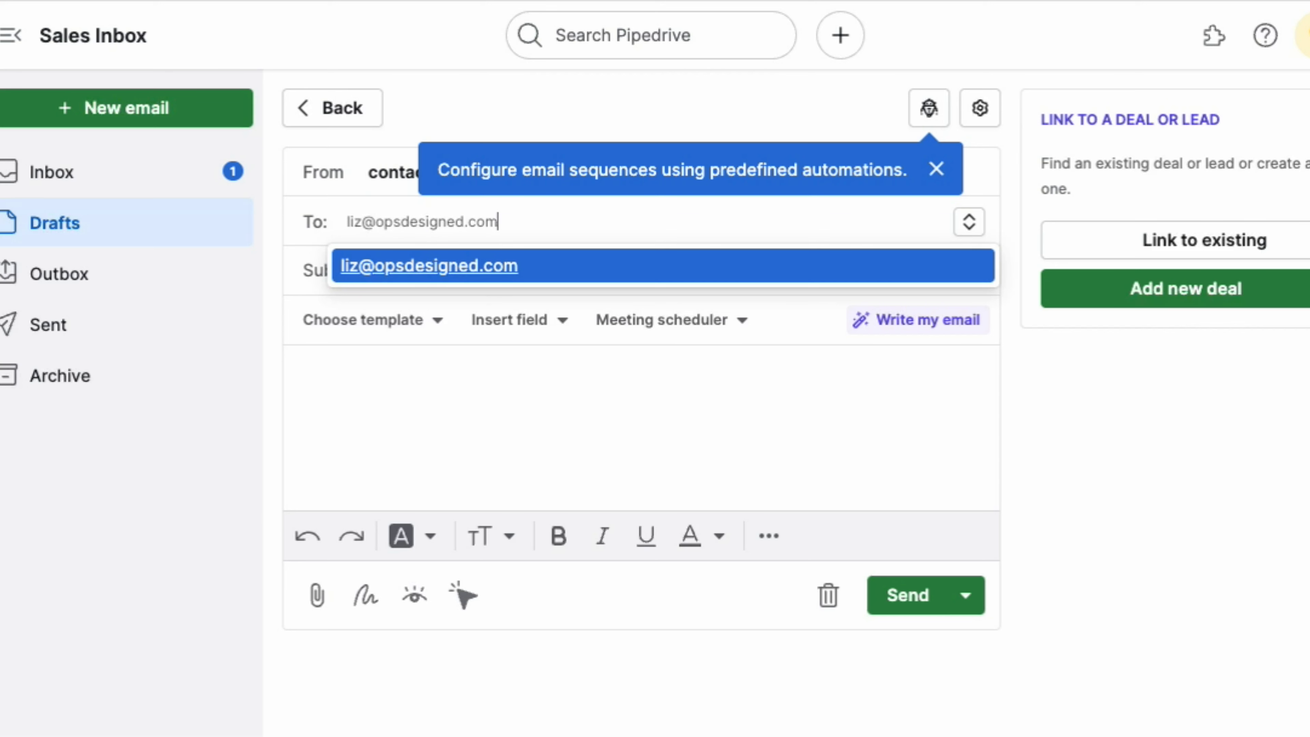
pyautogui.click(453, 410)
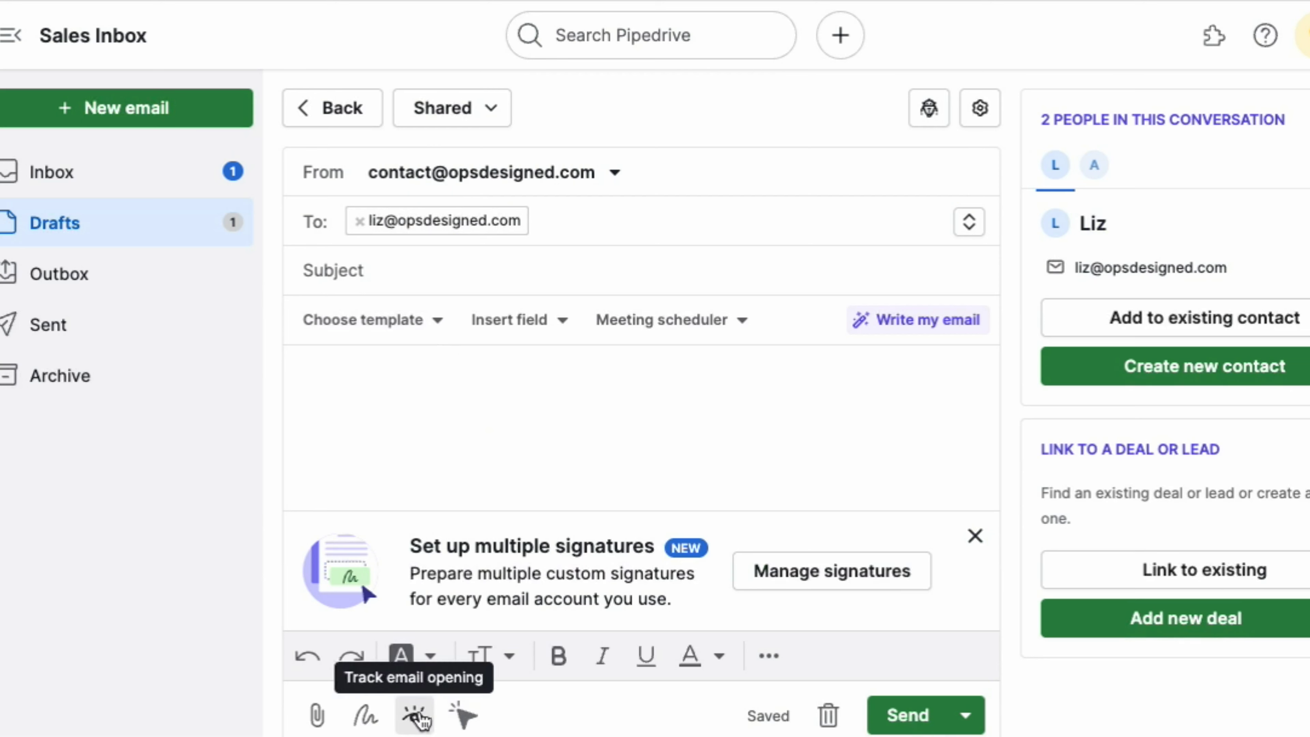
pyautogui.click(464, 717)
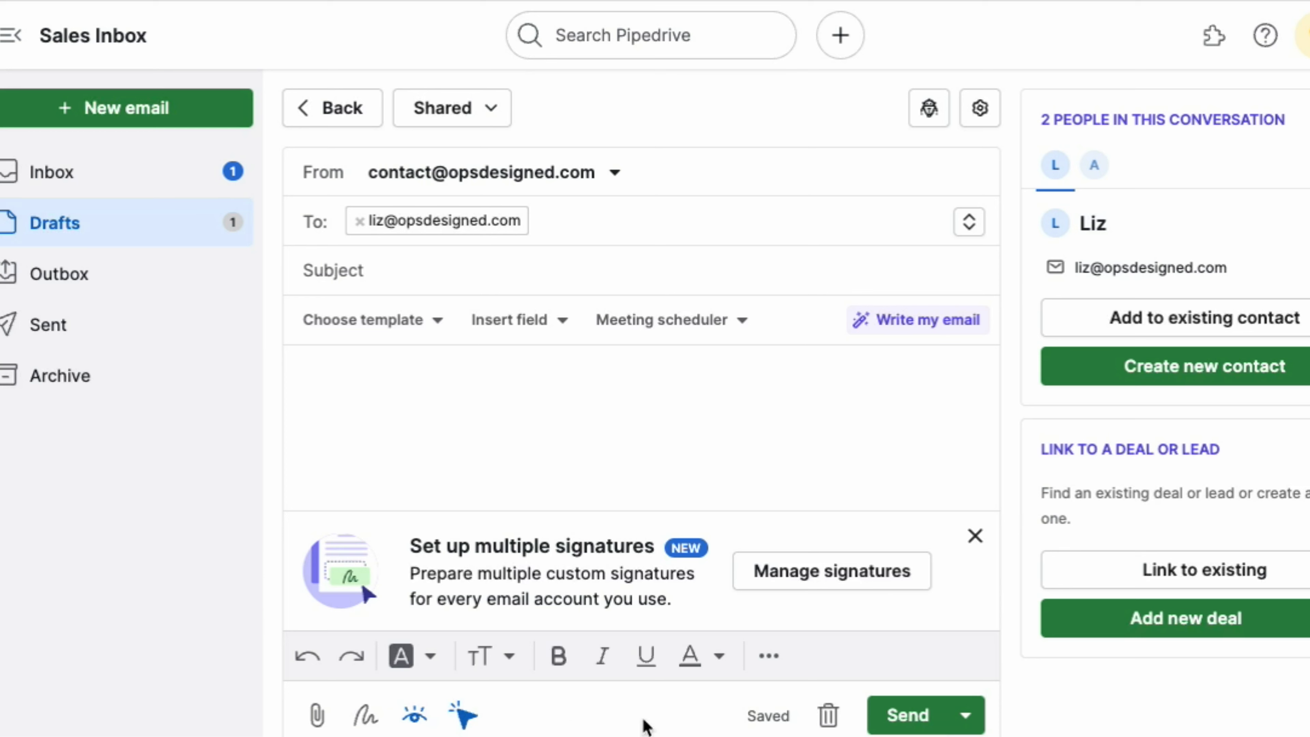
pyautogui.click(907, 715)
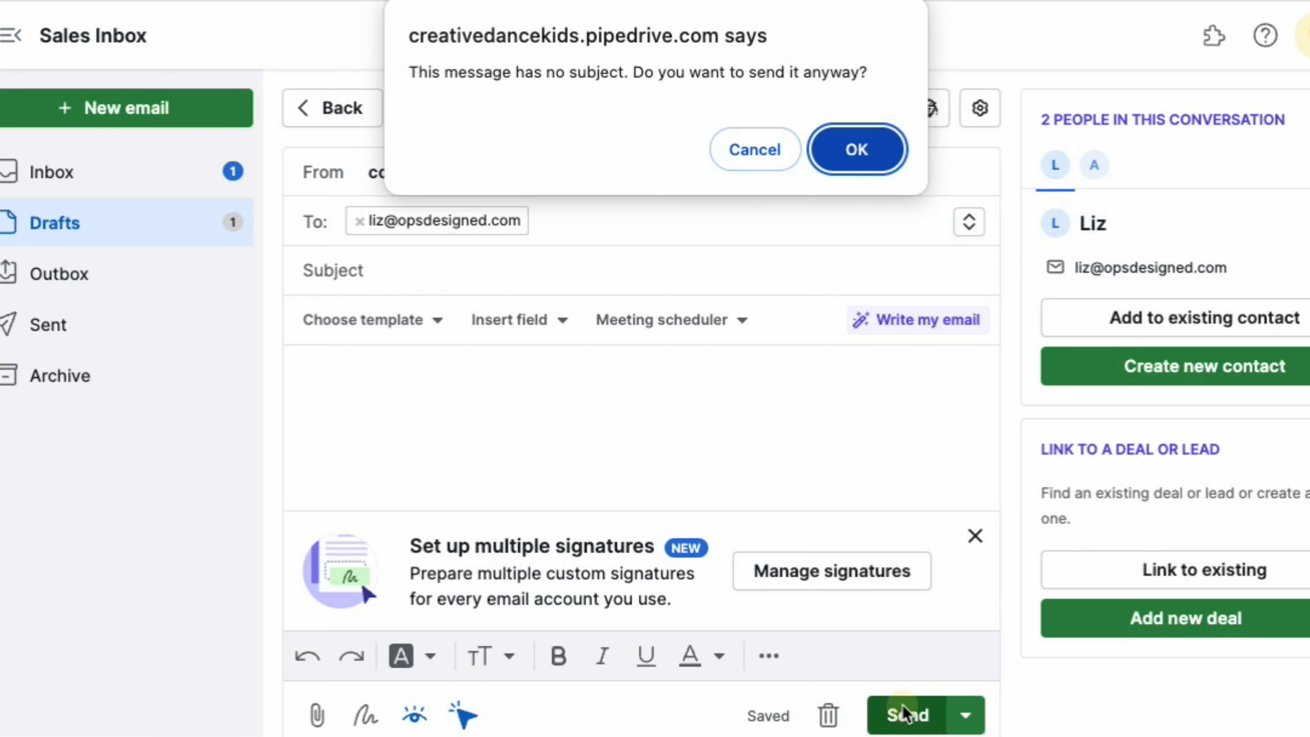
pyautogui.click(854, 157)
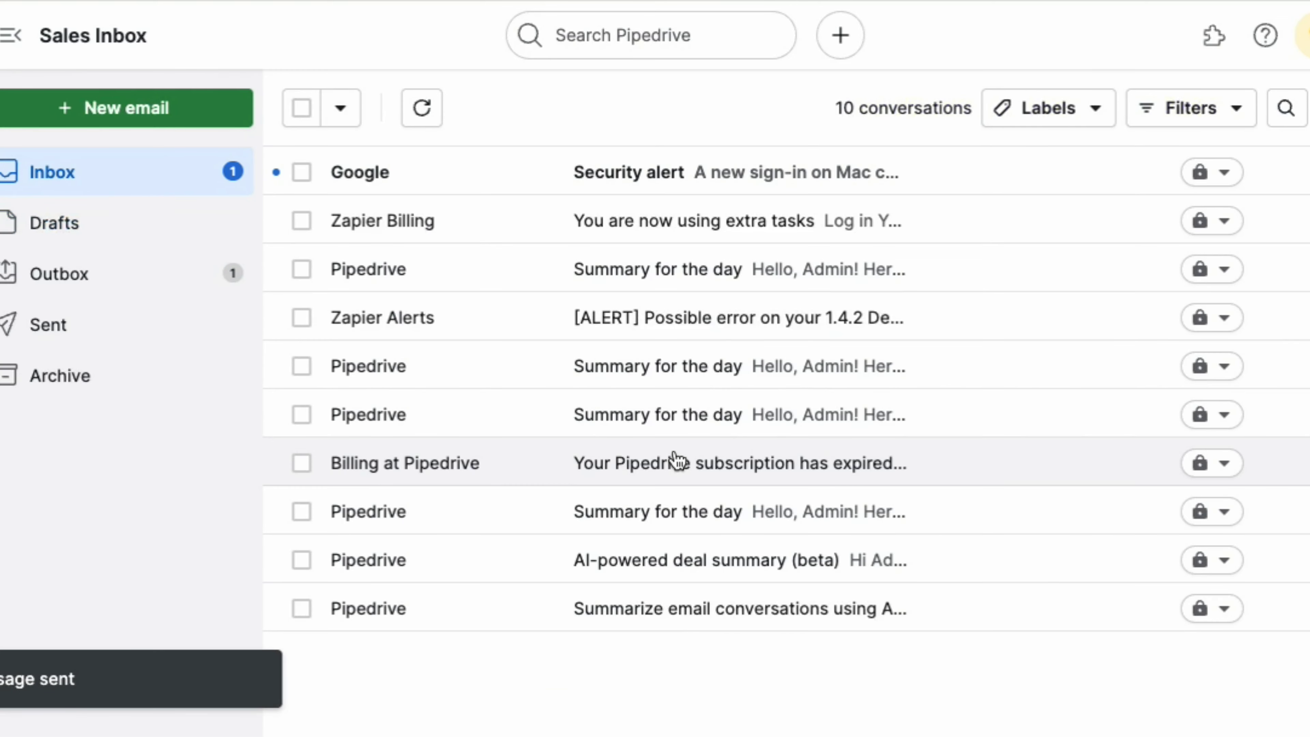
pyautogui.click(116, 339)
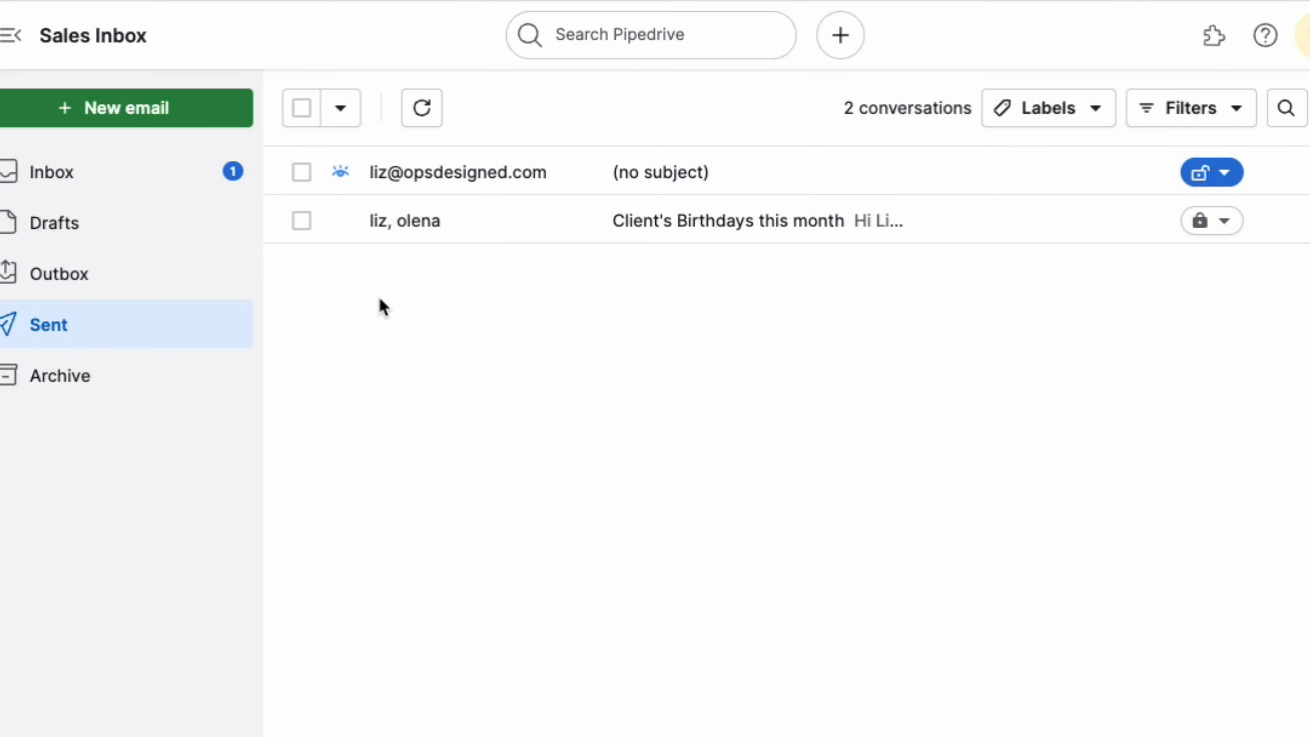
pyautogui.click(135, 117)
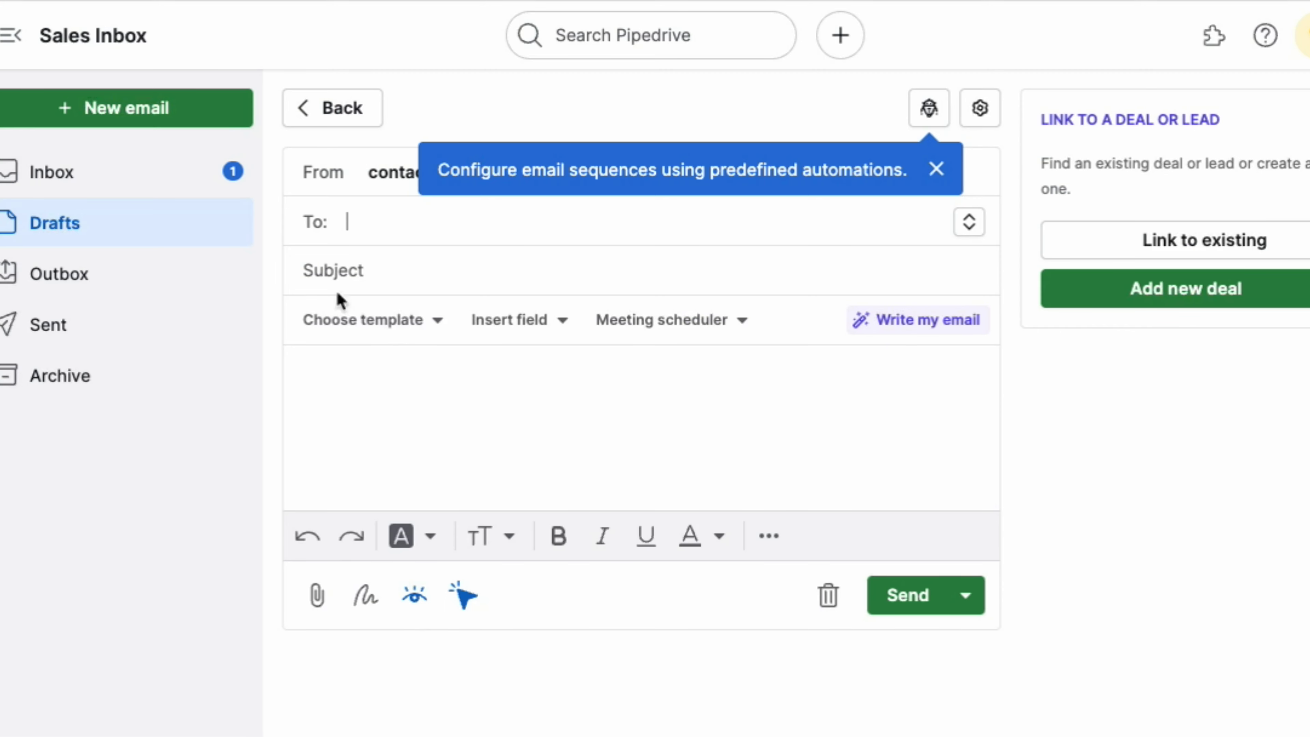
pyautogui.click(1, 376)
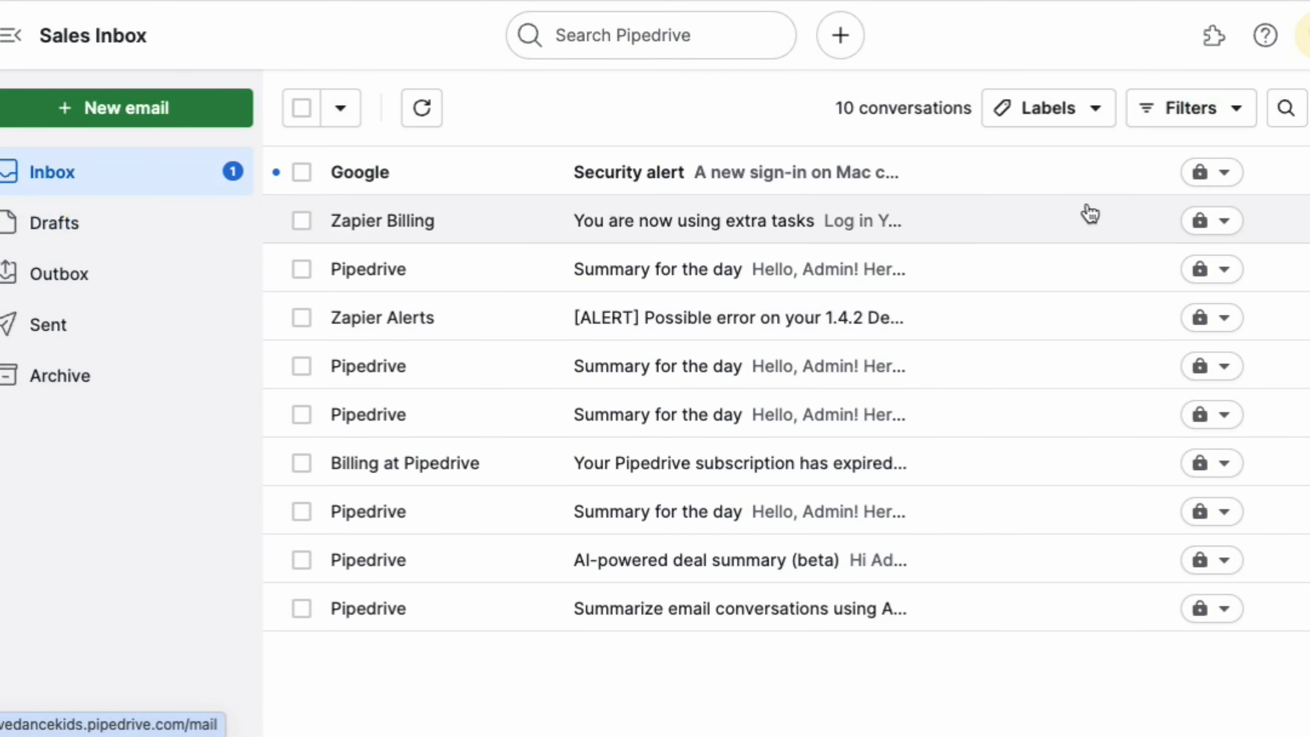
# Step: Reopen Email sync settings from the Sales Inbox toolbar to view the connected account
pyautogui.click(1286, 109)
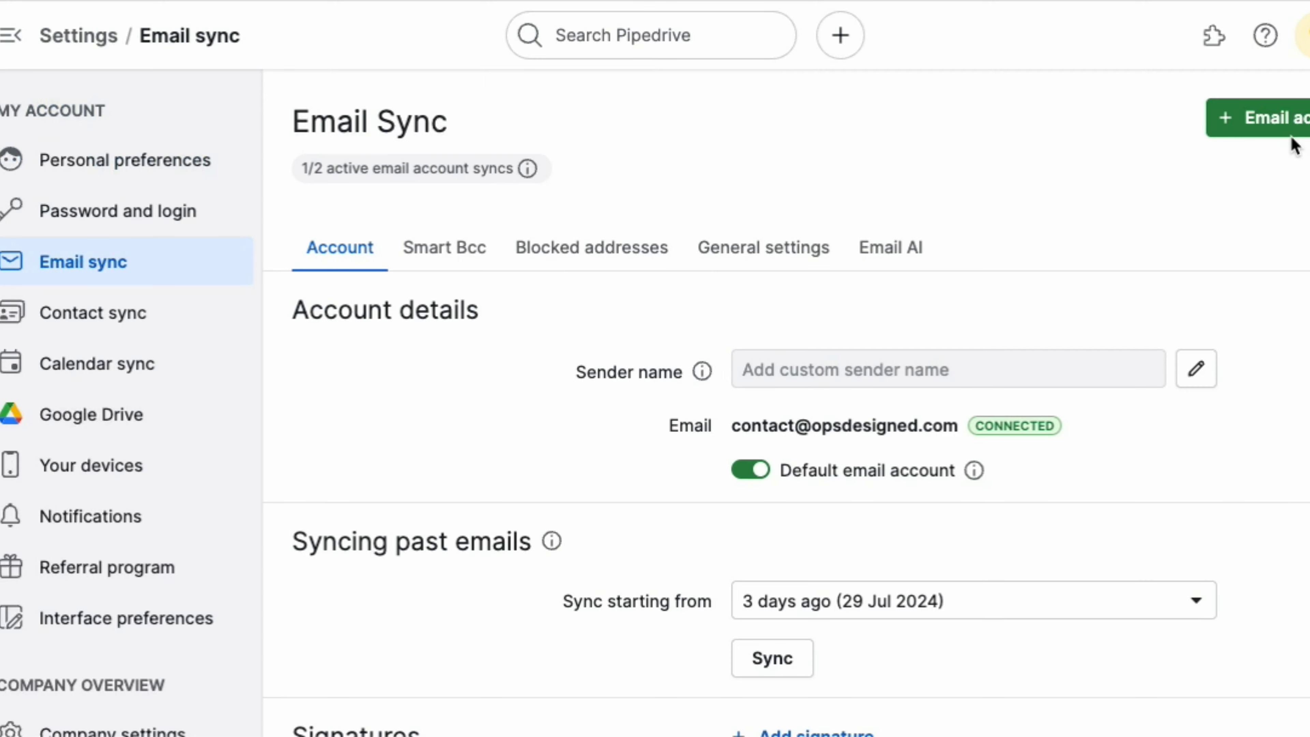
pyautogui.click(1, 376)
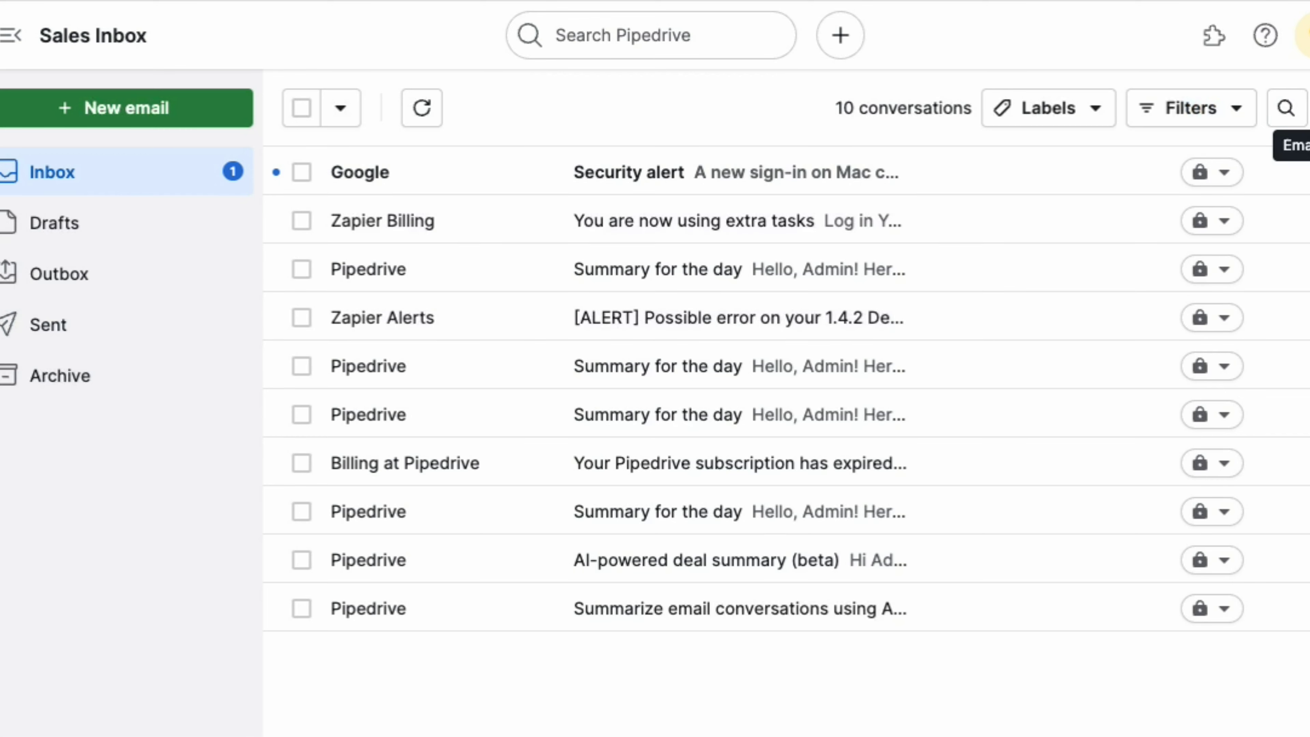
pyautogui.click(1309, 108)
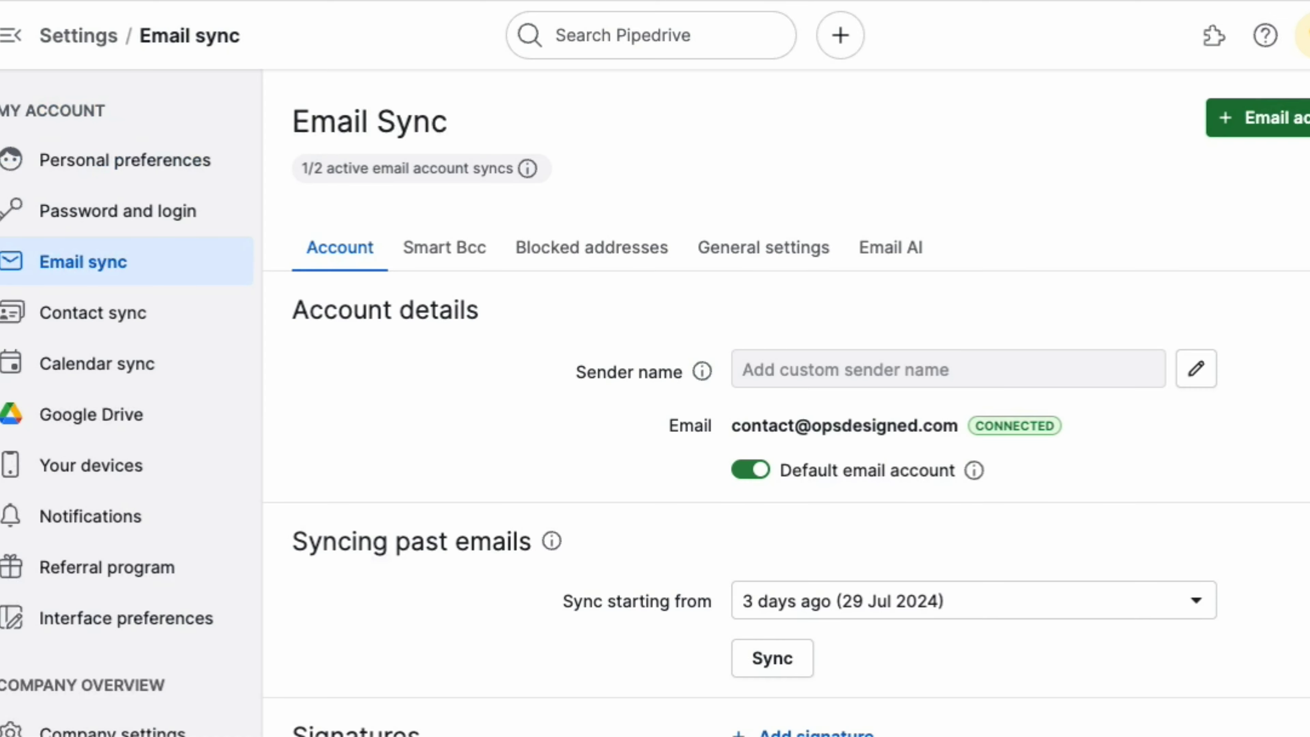